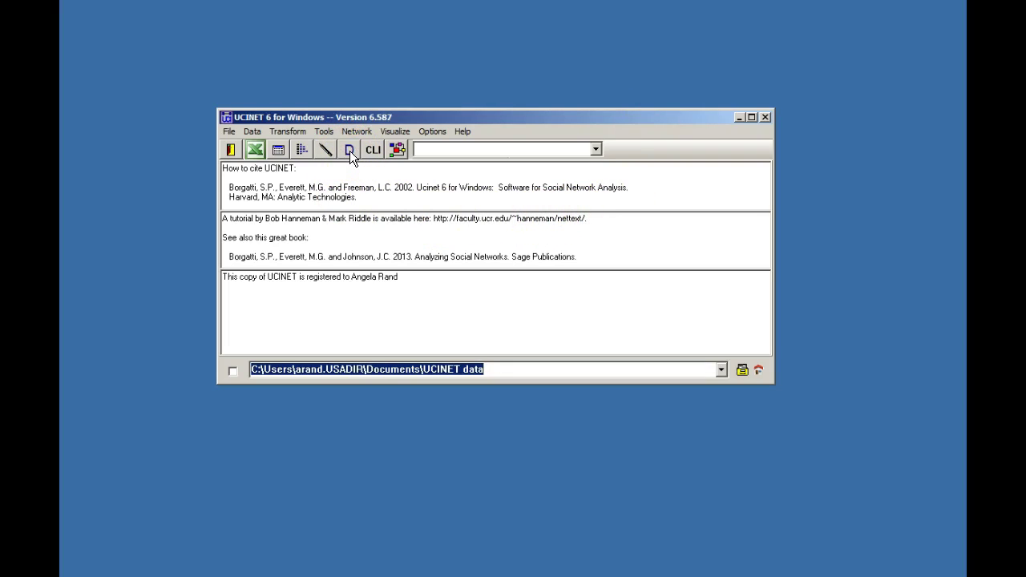
# - Display the contents of PADGETT.##H from the UCINET data folder
pyautogui.click(349, 150)
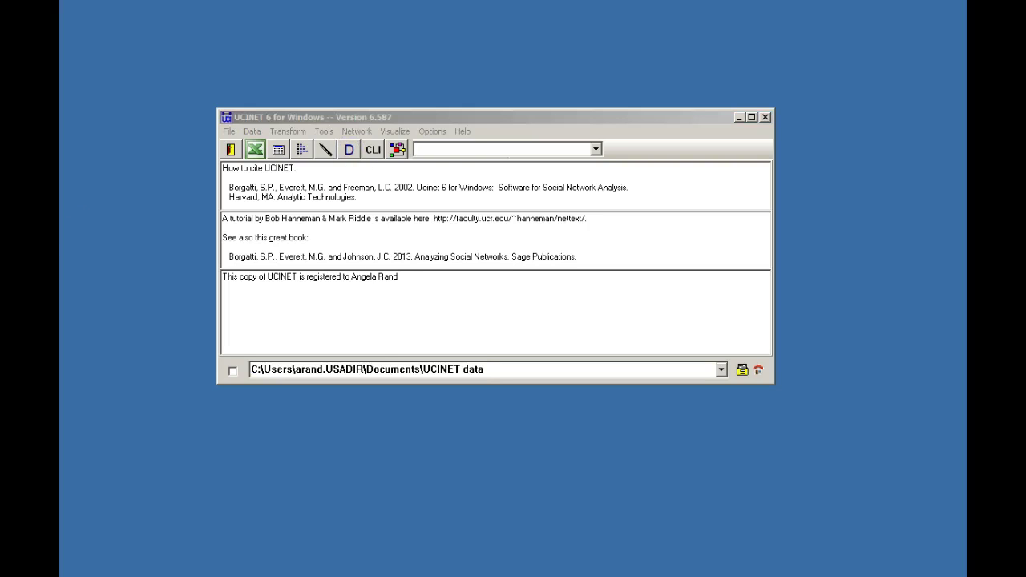
pyautogui.moveTo(64, 113); pyautogui.dragTo(414, 96)
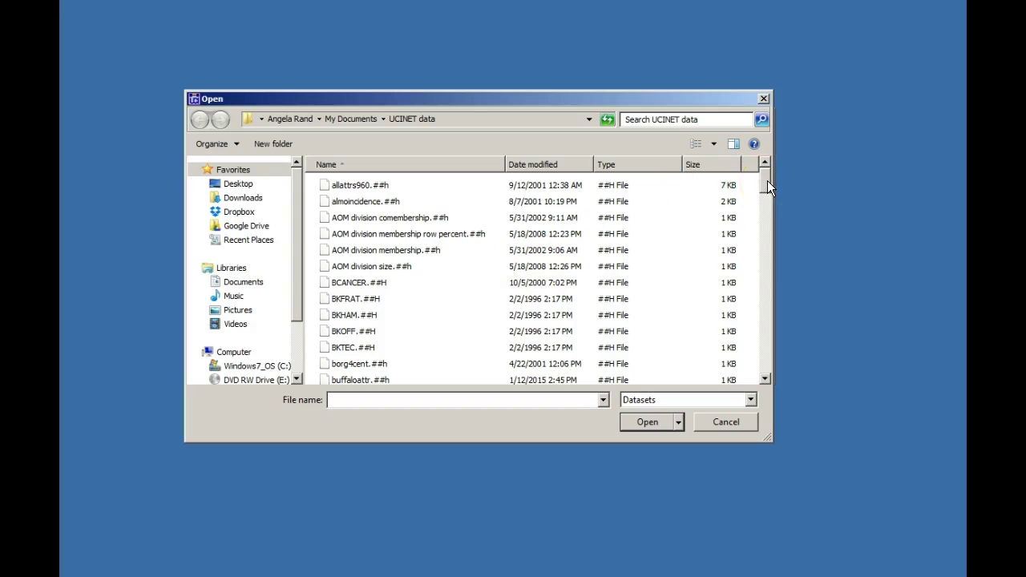
pyautogui.moveTo(767, 181); pyautogui.dragTo(759, 295)
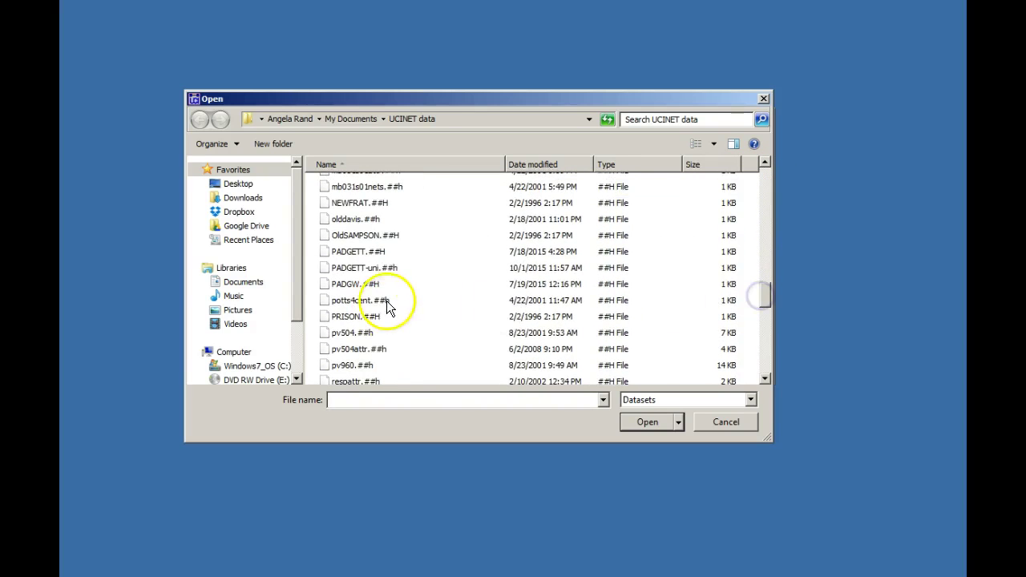
pyautogui.click(365, 253)
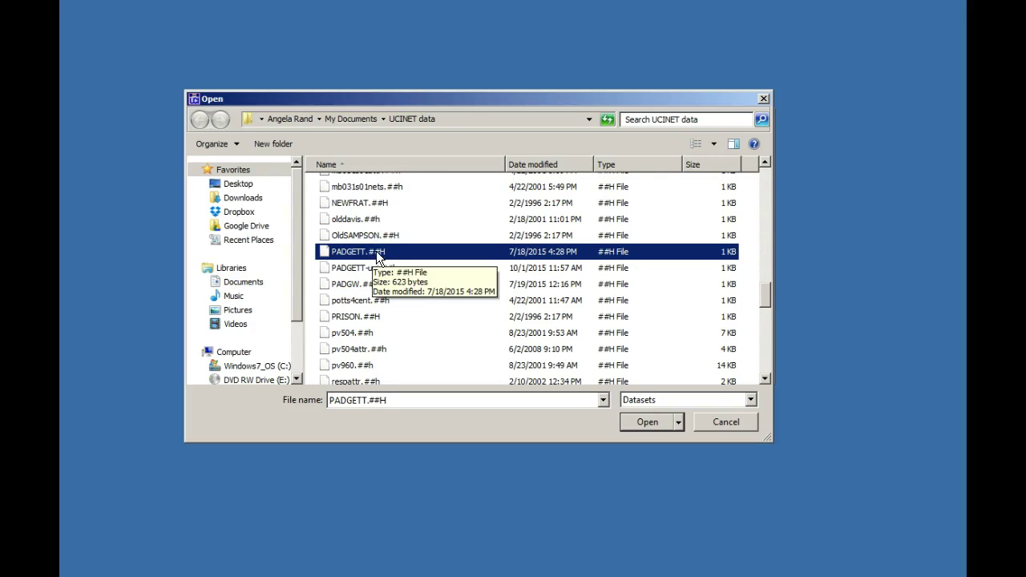
pyautogui.click(652, 421)
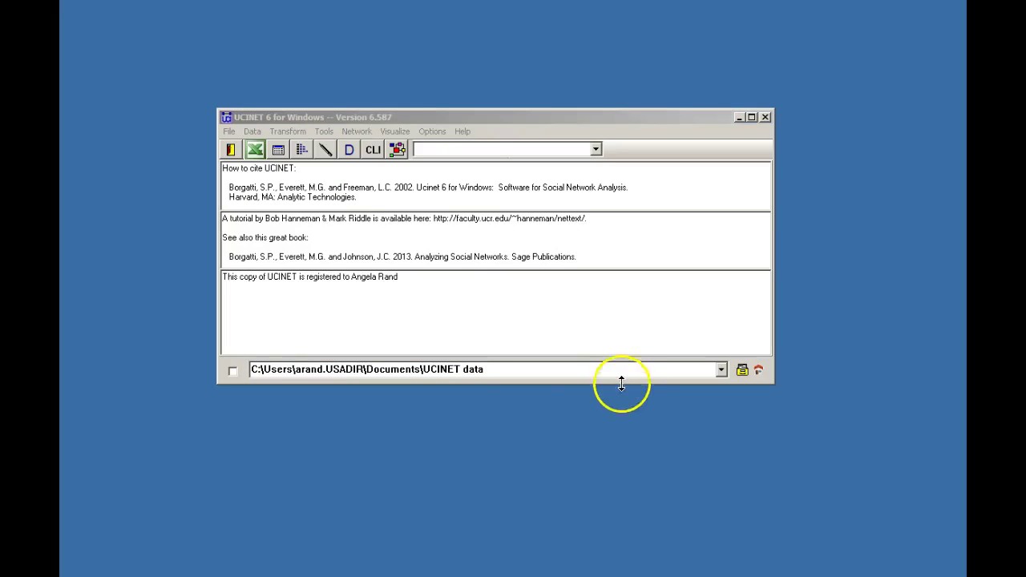
# - Maximize the output log, scroll through the PADGM and PADGB matrices, then close WordPad
pyautogui.doubleClick(309, 19)
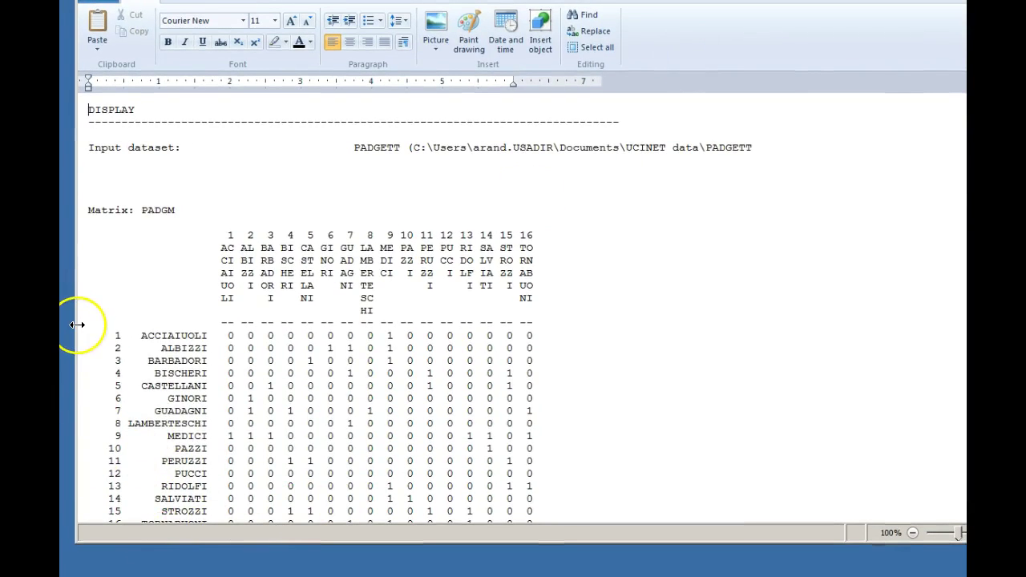
pyautogui.moveTo(77, 325); pyautogui.dragTo(97, 324)
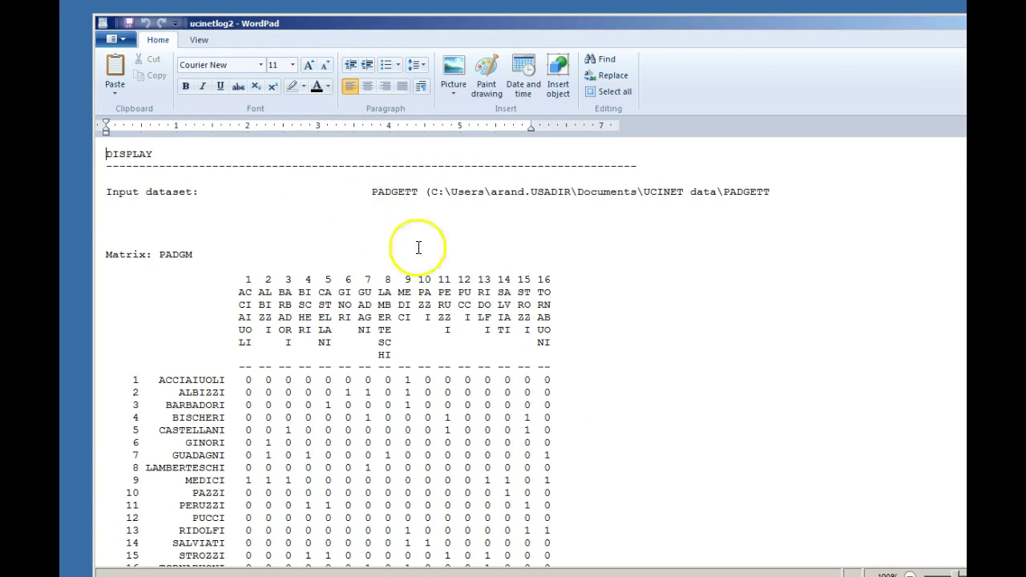
pyautogui.scroll(-3, 633, 266)
pyautogui.scroll(-6, 636, 265)
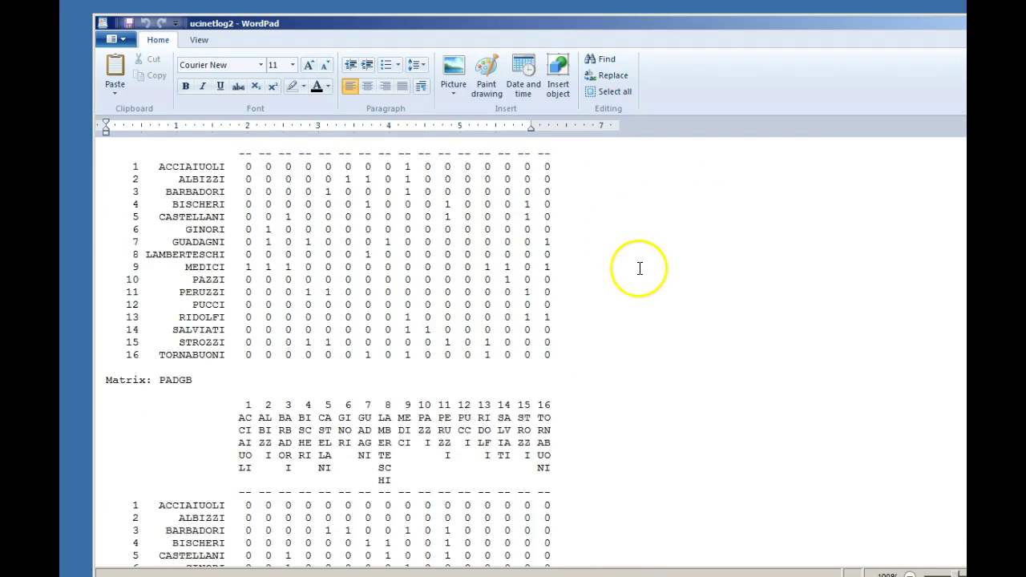
pyautogui.scroll(-2, 639, 273)
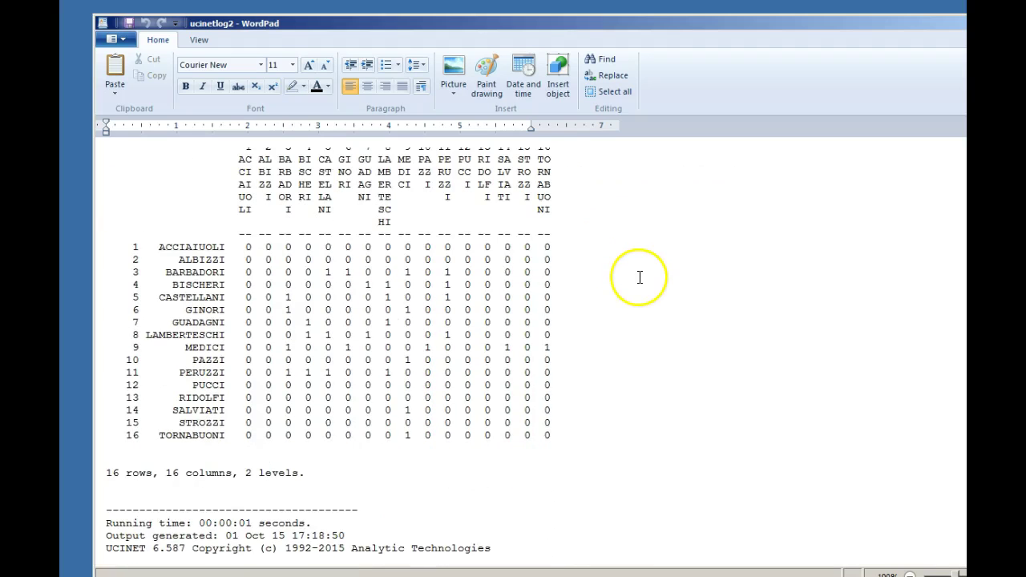
pyautogui.scroll(1, 616, 430)
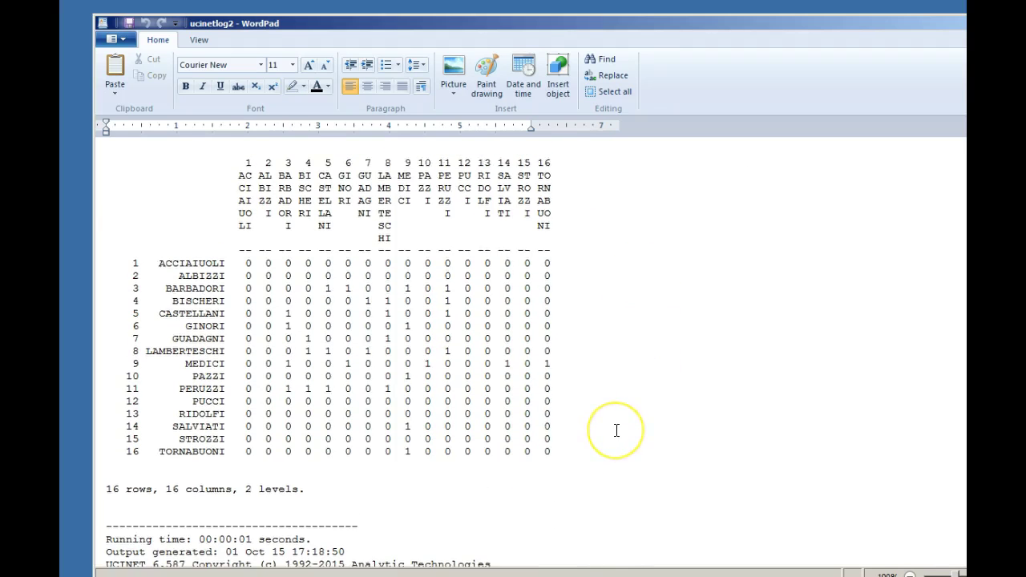
pyautogui.scroll(7, 616, 430)
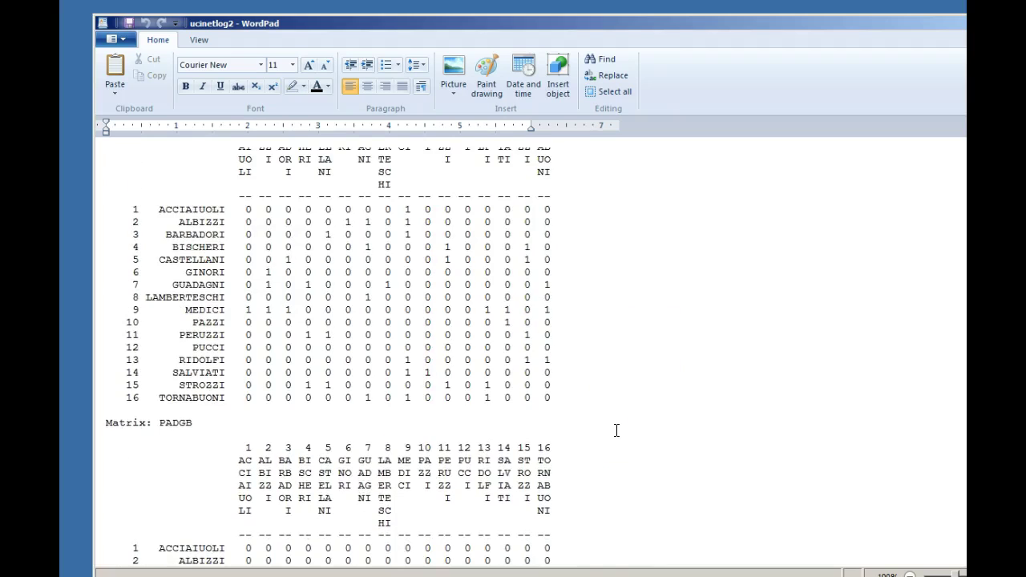
pyautogui.scroll(4, 616, 430)
pyautogui.click(557, 504)
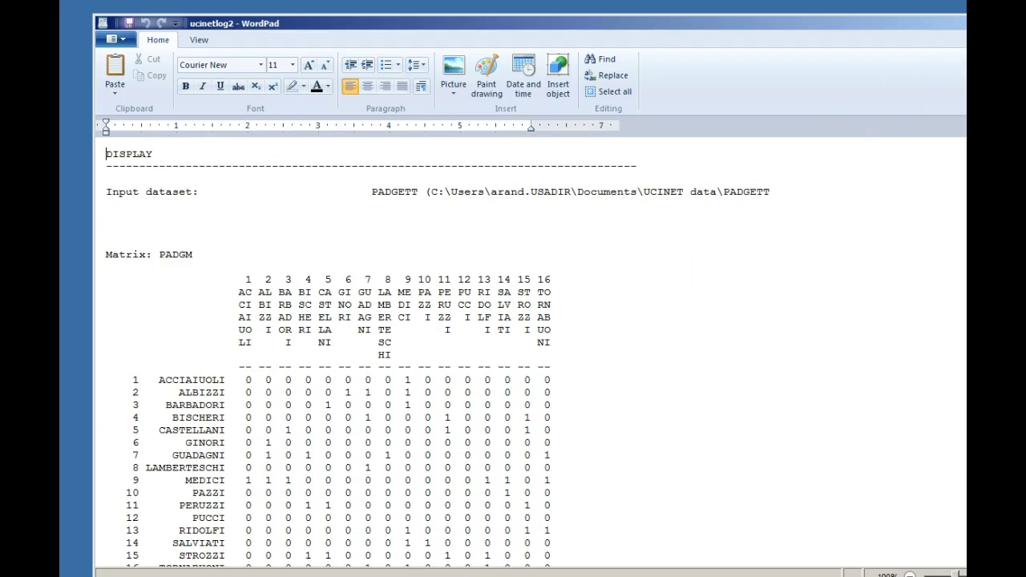
pyautogui.hotkey('alt', 'F4')
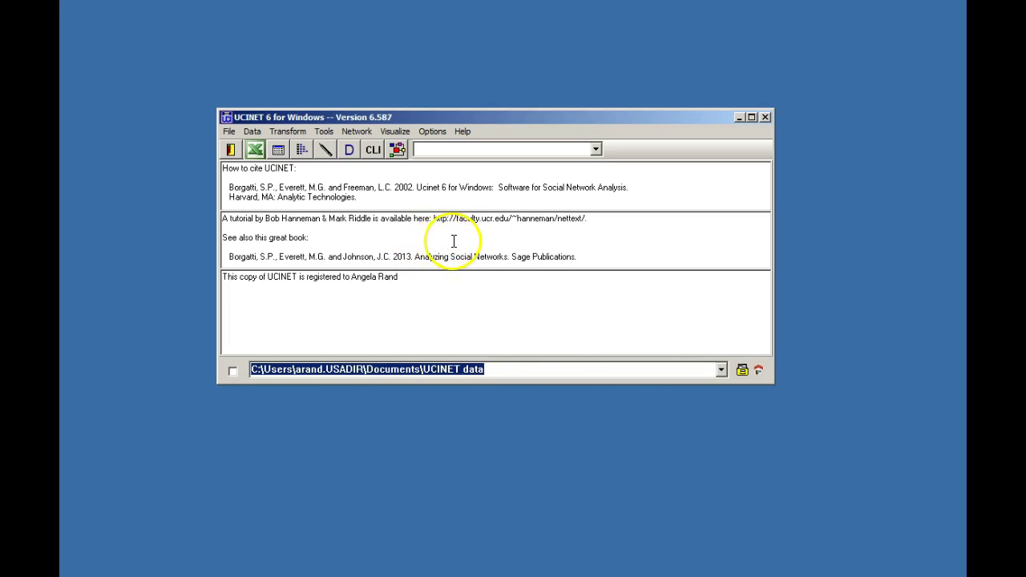
# - Run Univariate Statistics on PADGETT by levels, with PADGETT-uni as the output dataset
pyautogui.click(325, 133)
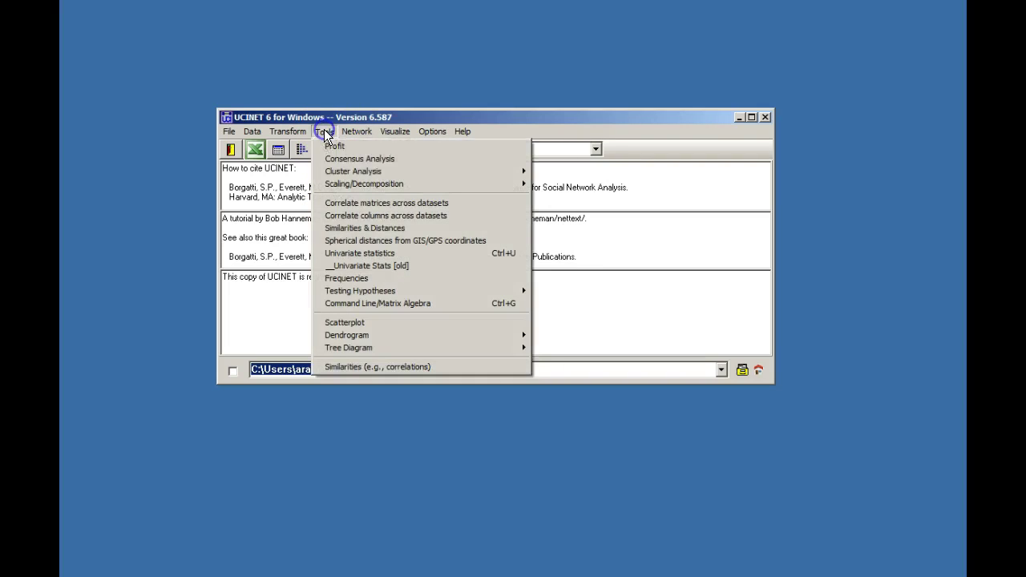
pyautogui.click(380, 253)
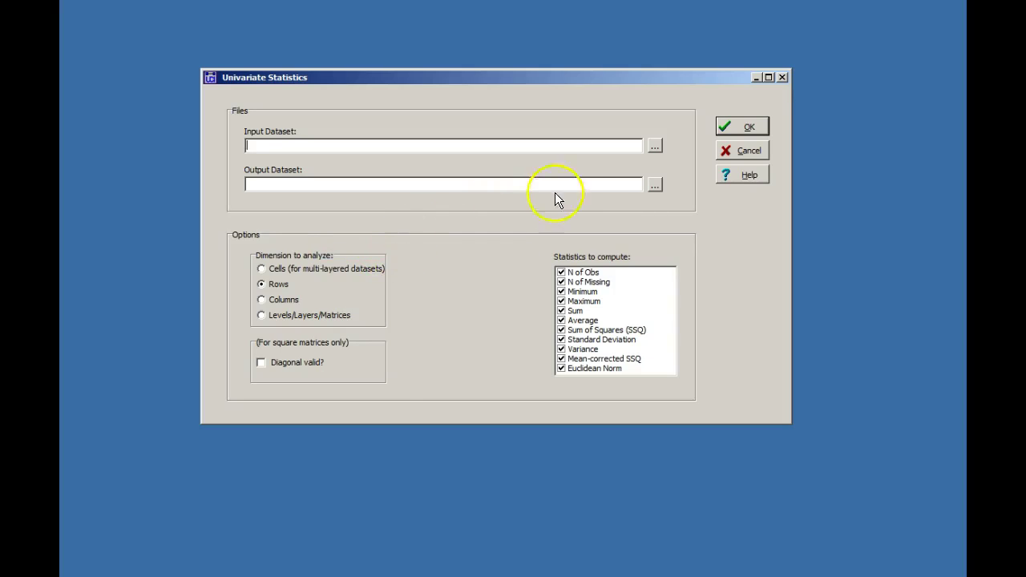
pyautogui.click(654, 146)
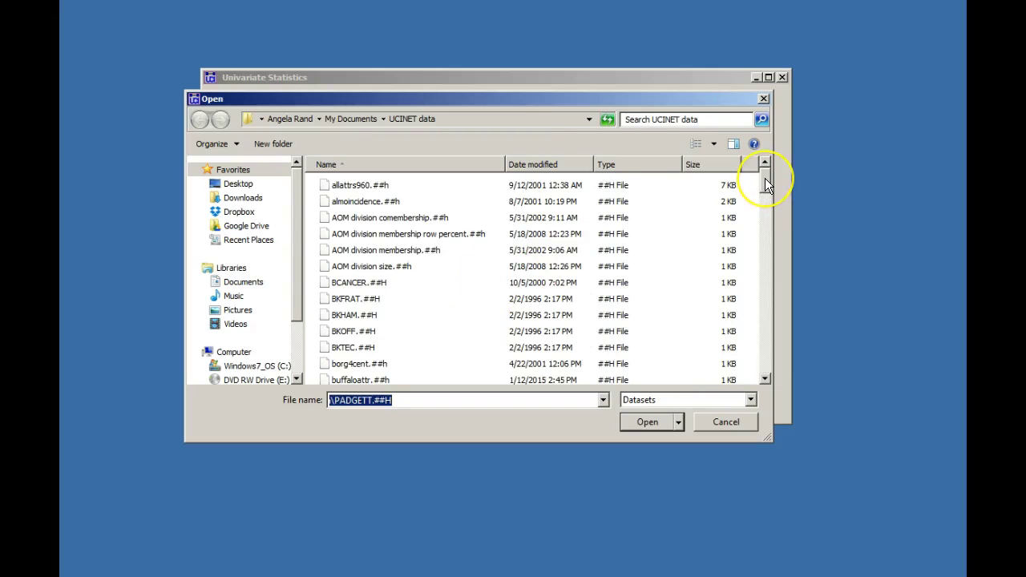
pyautogui.moveTo(765, 178); pyautogui.dragTo(770, 264)
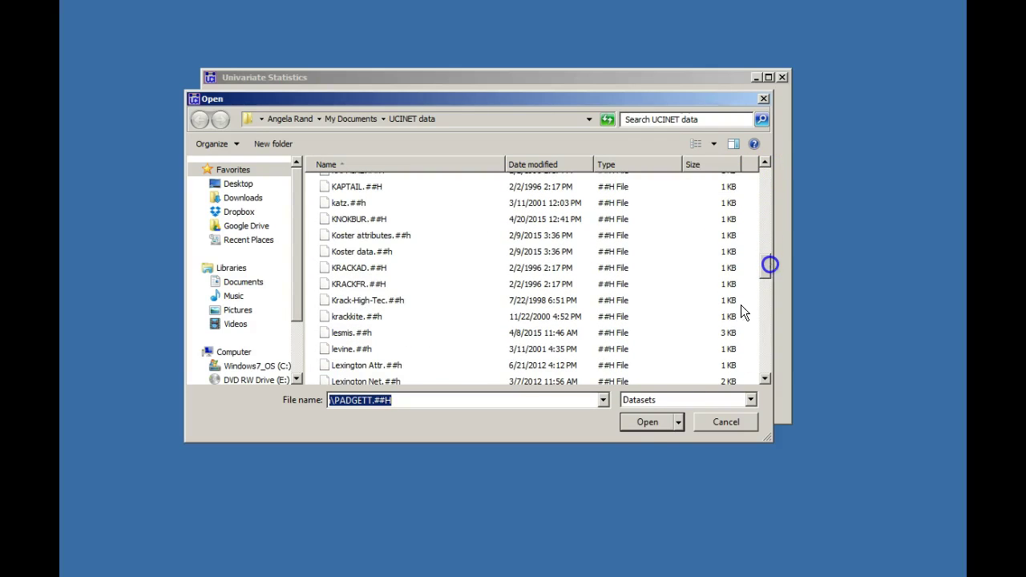
pyautogui.click(639, 420)
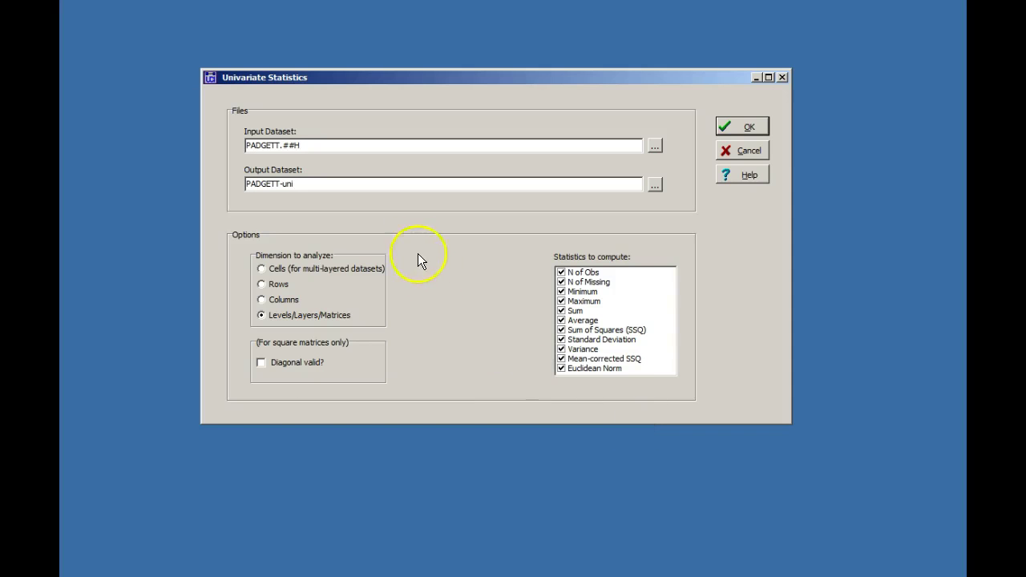
pyautogui.click(294, 183)
pyautogui.press('BackSpace')
pyautogui.click(750, 125)
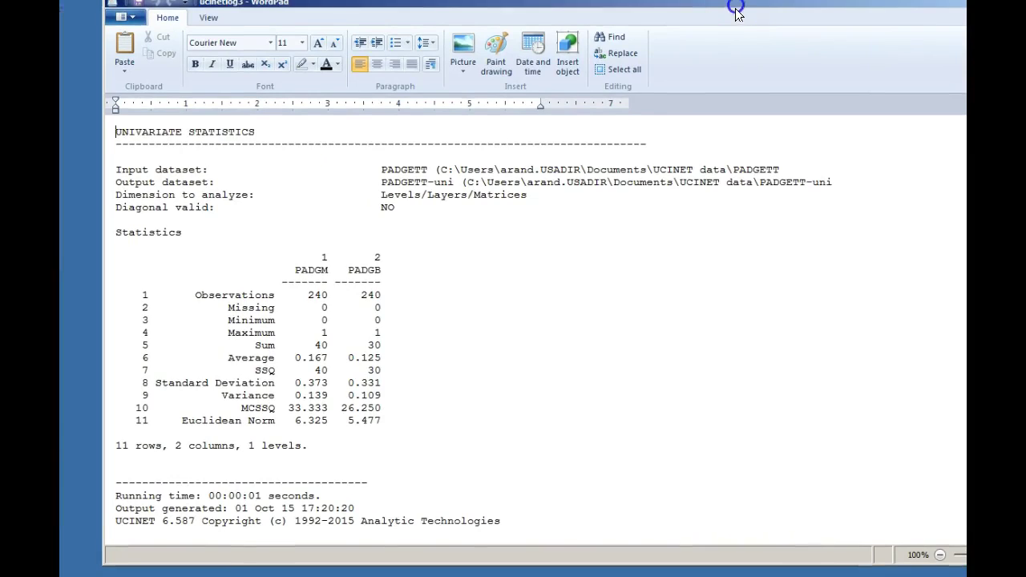
# - Fit the statistics log on screen, review its Missing and Sum rows, then minimize it
pyautogui.moveTo(737, 7); pyautogui.dragTo(725, 21)
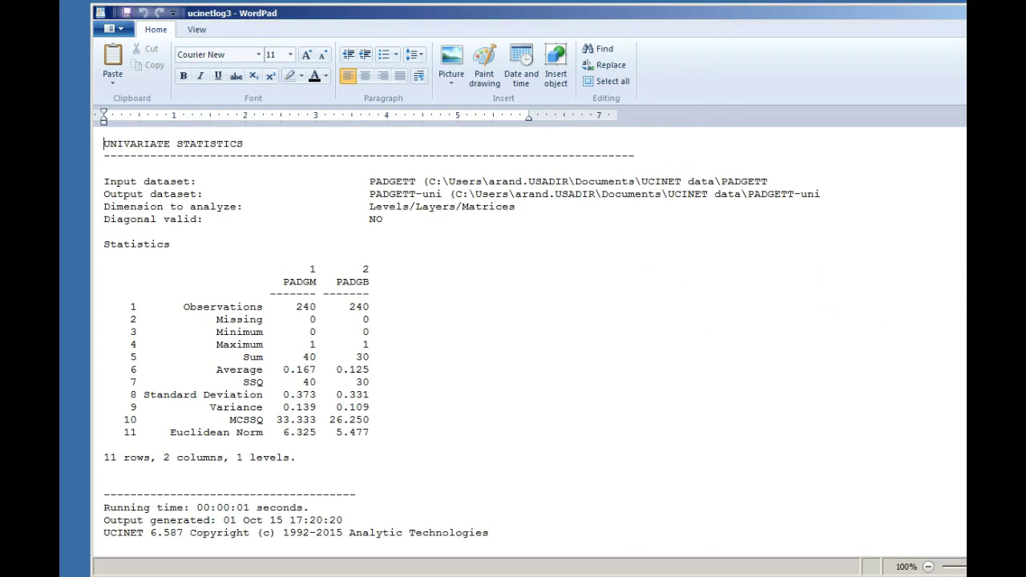
pyautogui.moveTo(967, 288); pyautogui.dragTo(931, 290)
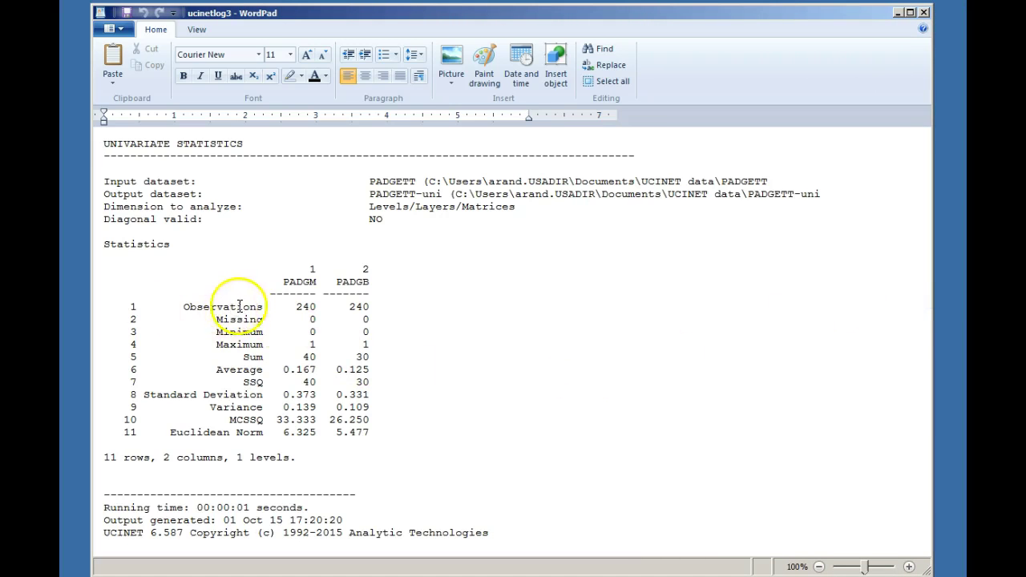
pyautogui.click(388, 319)
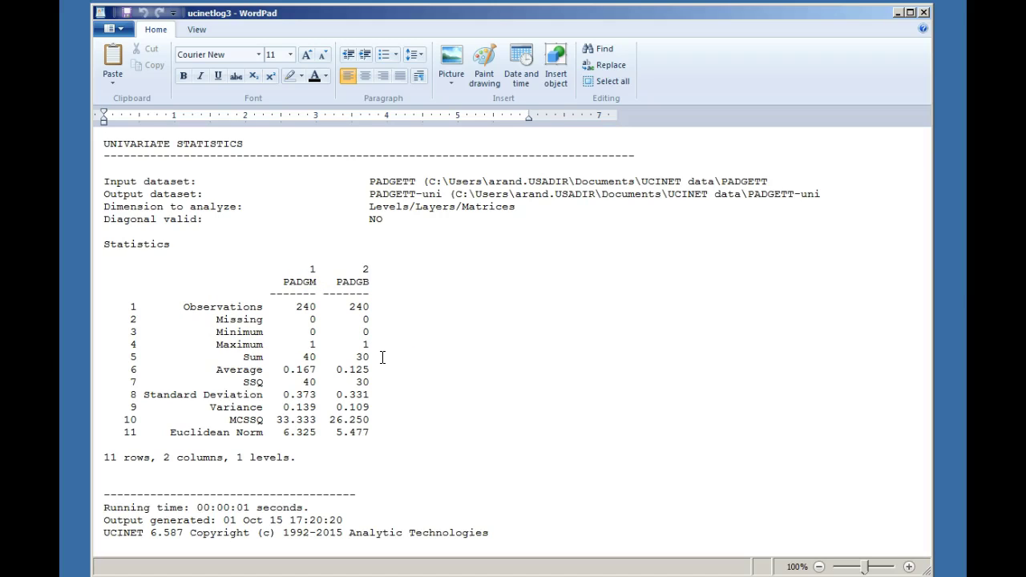
pyautogui.click(382, 357)
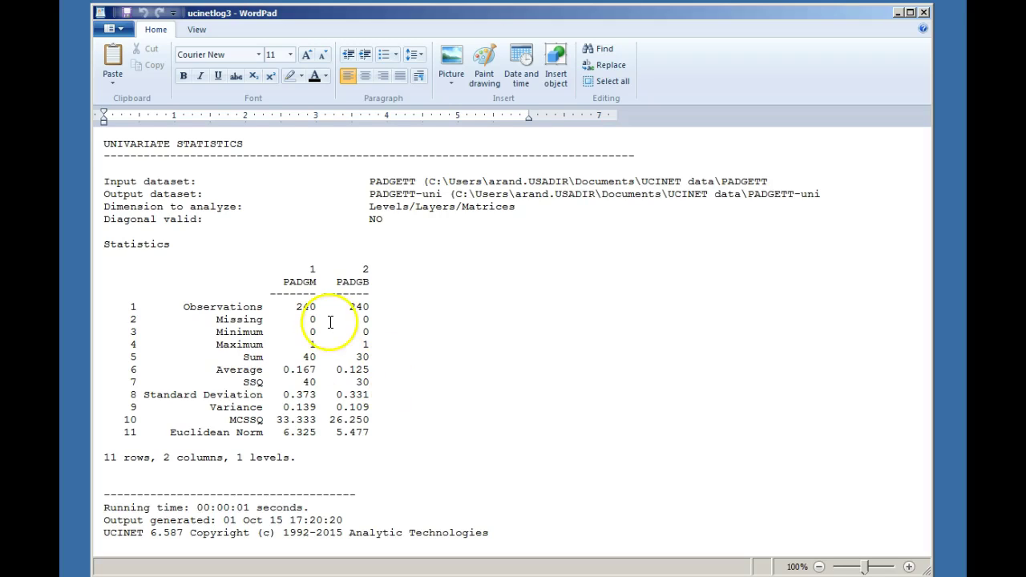
pyautogui.click(897, 13)
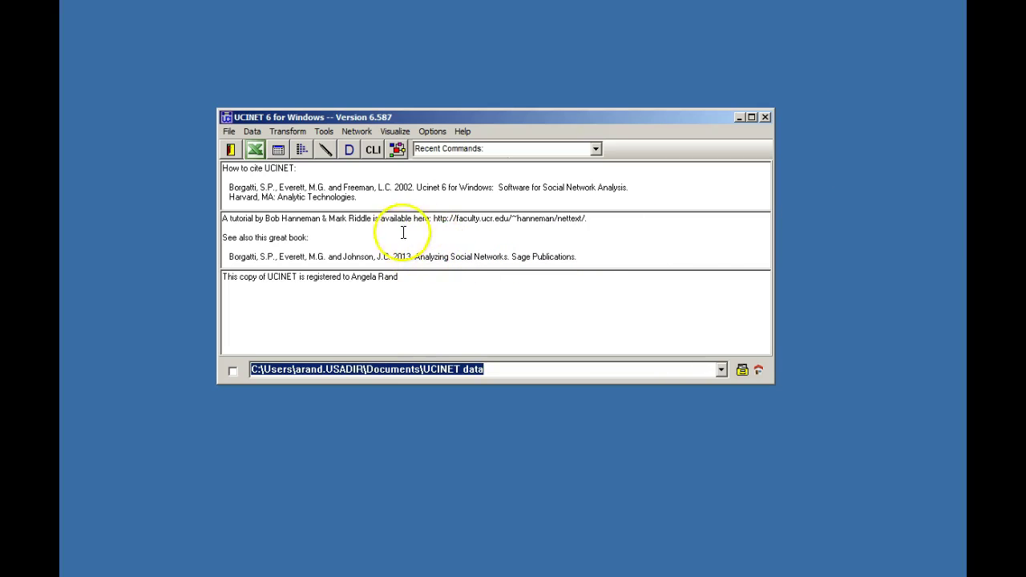
# - Launch NetDraw and fit its window on screen so the side panel shows
pyautogui.click(397, 150)
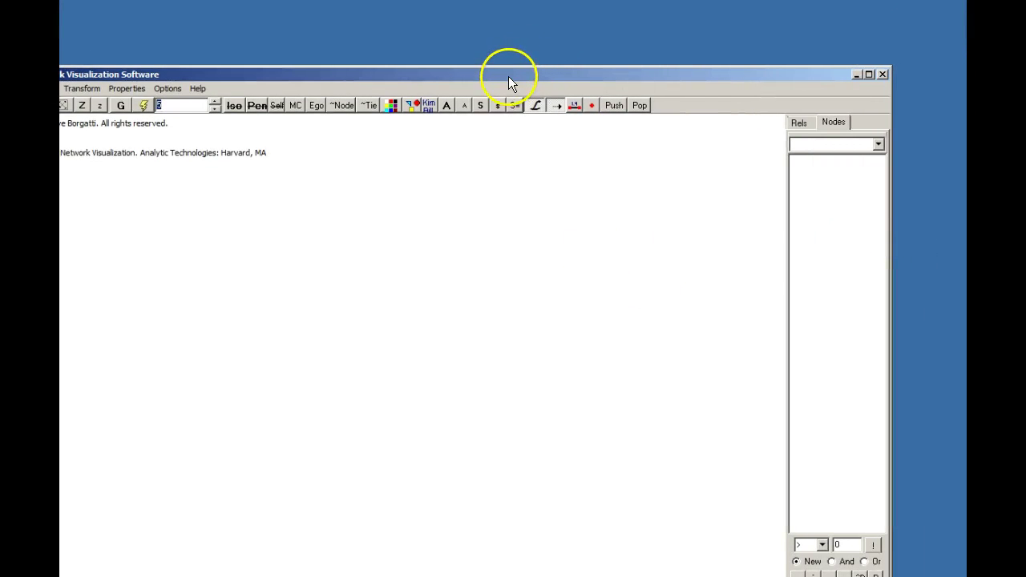
pyautogui.moveTo(508, 76); pyautogui.dragTo(628, 24)
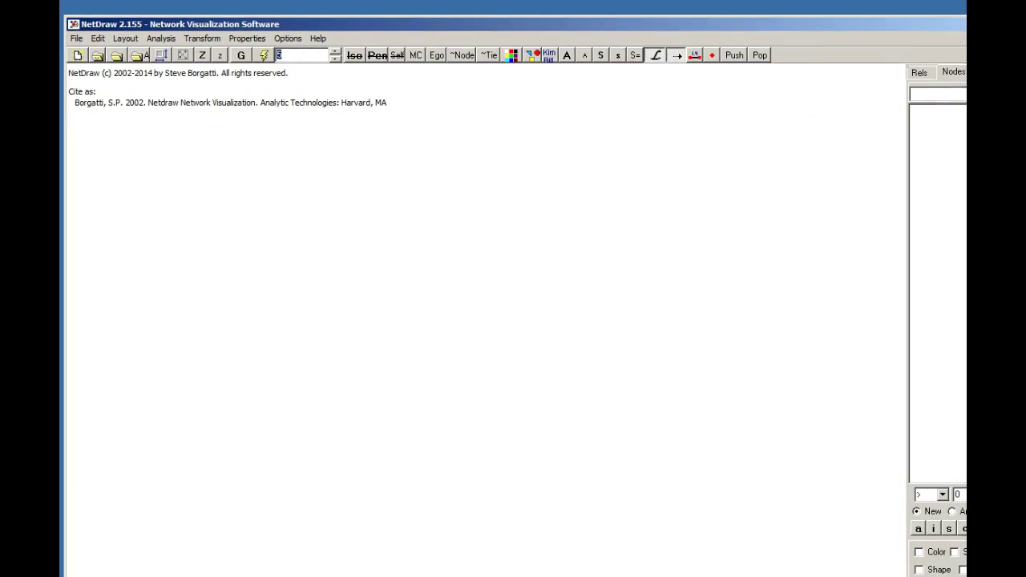
pyautogui.moveTo(1010, 283); pyautogui.dragTo(960, 282)
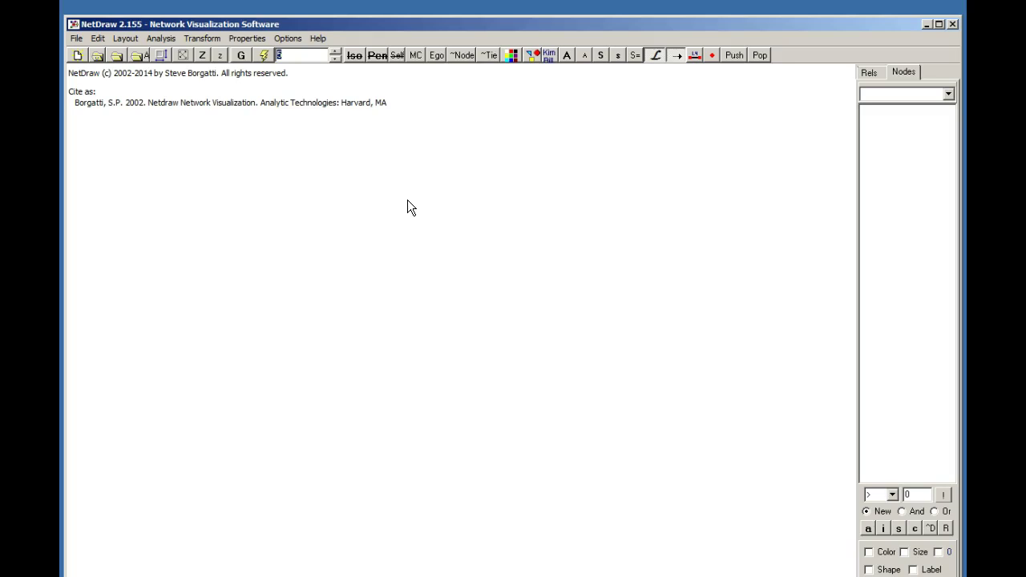
# - Open PADGETT-uni.##h in NetDraw as a network graph
pyautogui.click(96, 54)
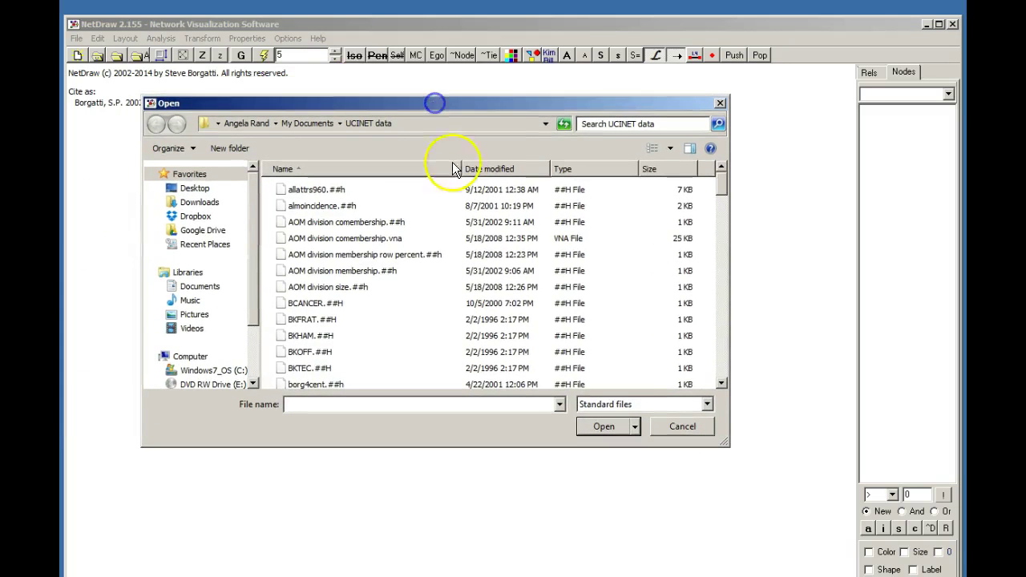
pyautogui.scroll(-1, 723, 181)
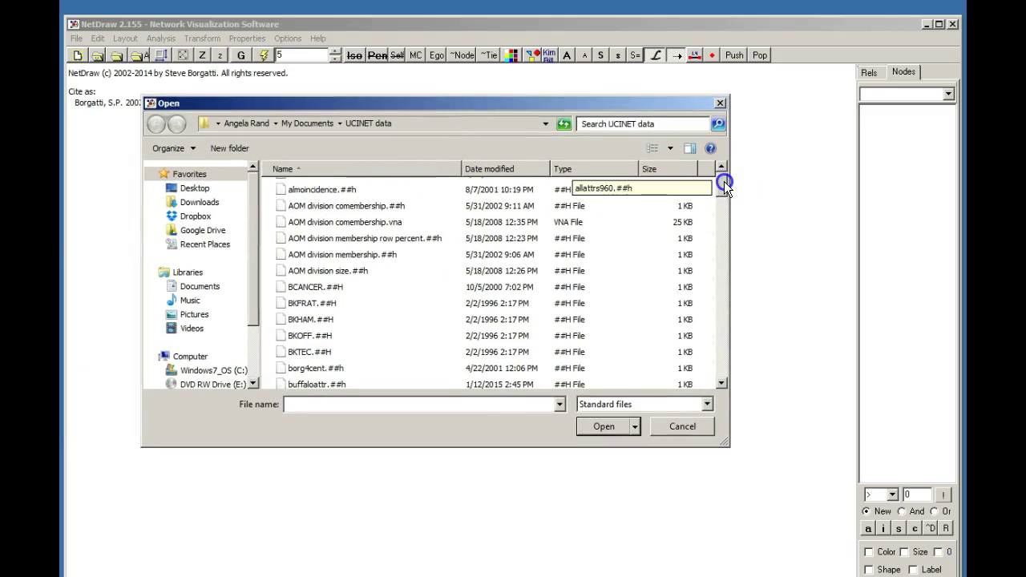
pyautogui.moveTo(723, 181); pyautogui.dragTo(724, 297)
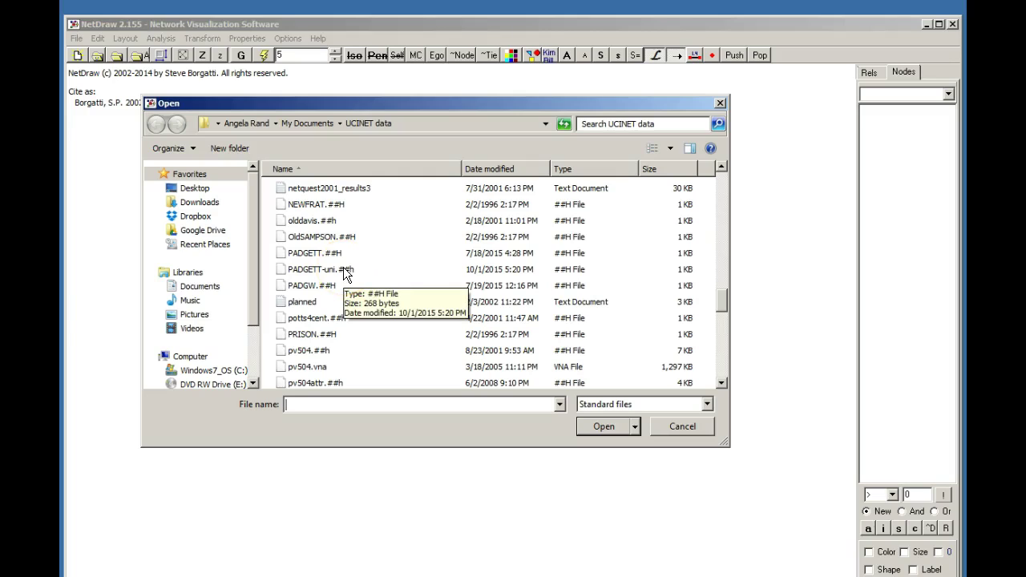
pyautogui.click(313, 274)
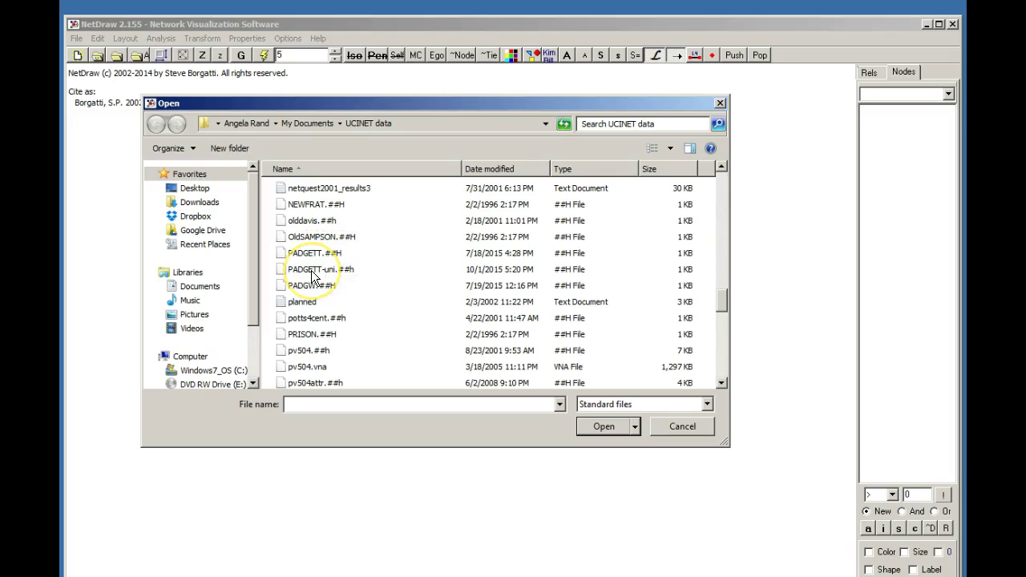
pyautogui.click(312, 274)
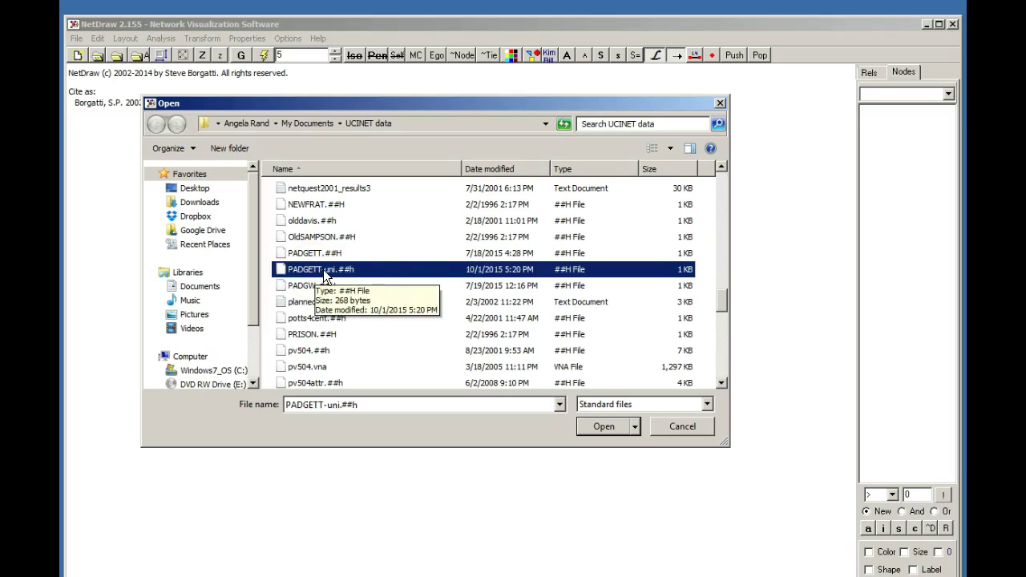
pyautogui.click(603, 426)
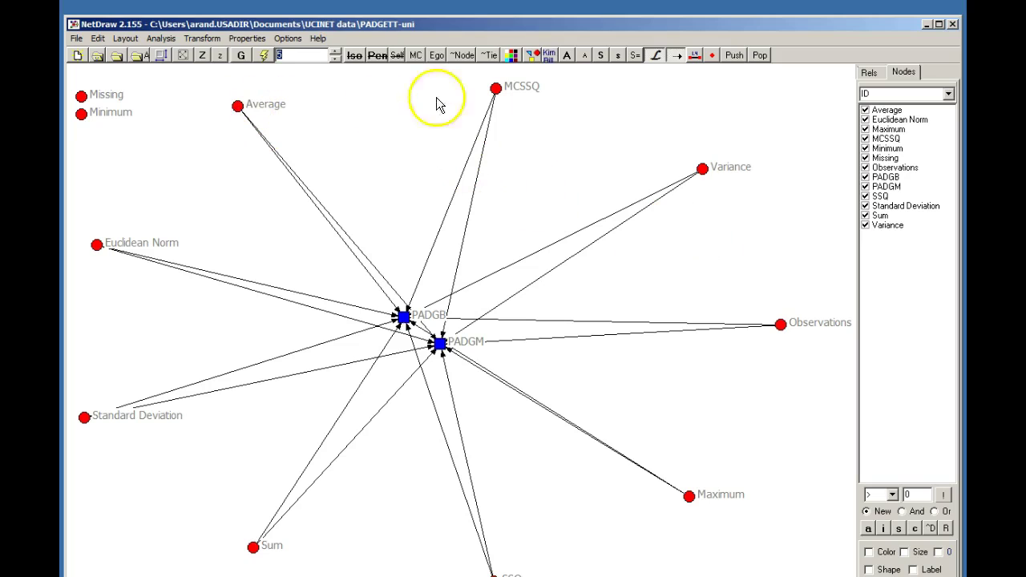
# - Uncheck the Average and Euclidean Norm nodes in the Nodes list
pyautogui.click(864, 110)
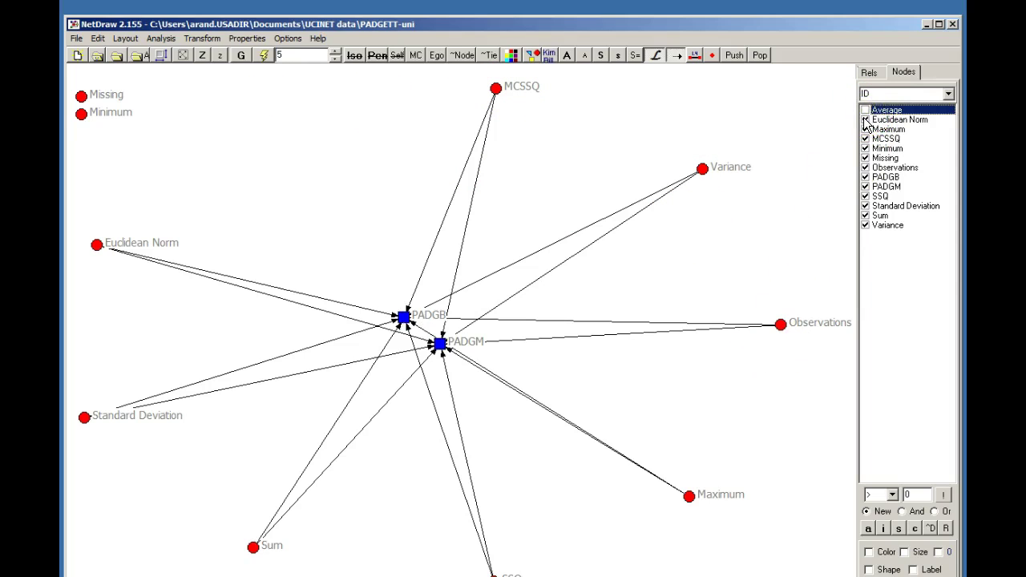
pyautogui.click(865, 120)
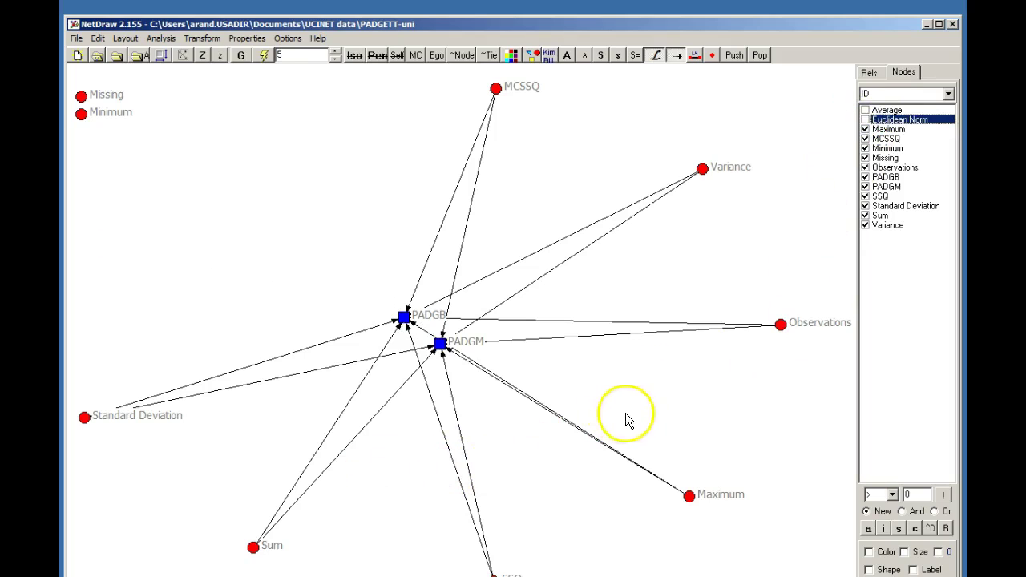